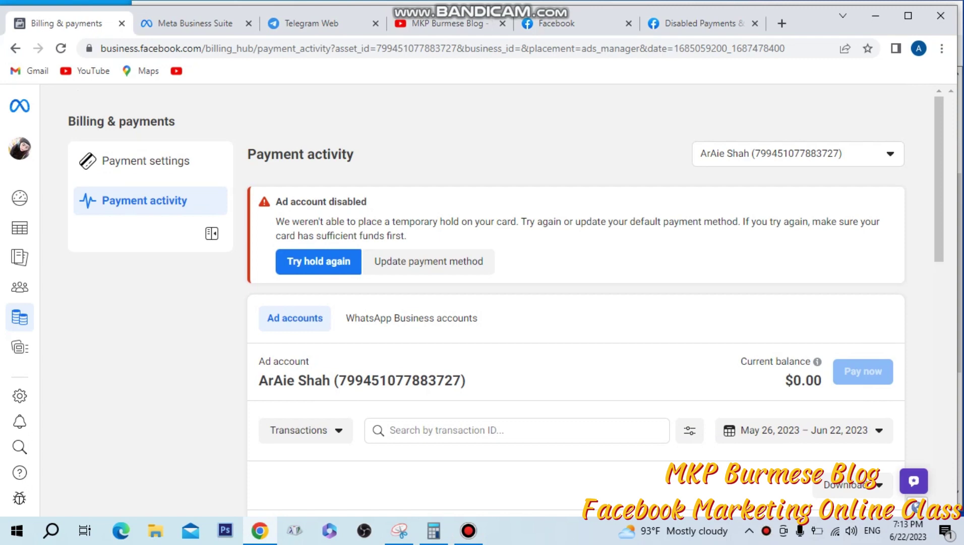
Retry the temporary card hold for the disabled ad account from its payment activity page and dismiss the result dialog.
scroll(575, 303, "down", 3)
scroll(575, 302, "up", 3)
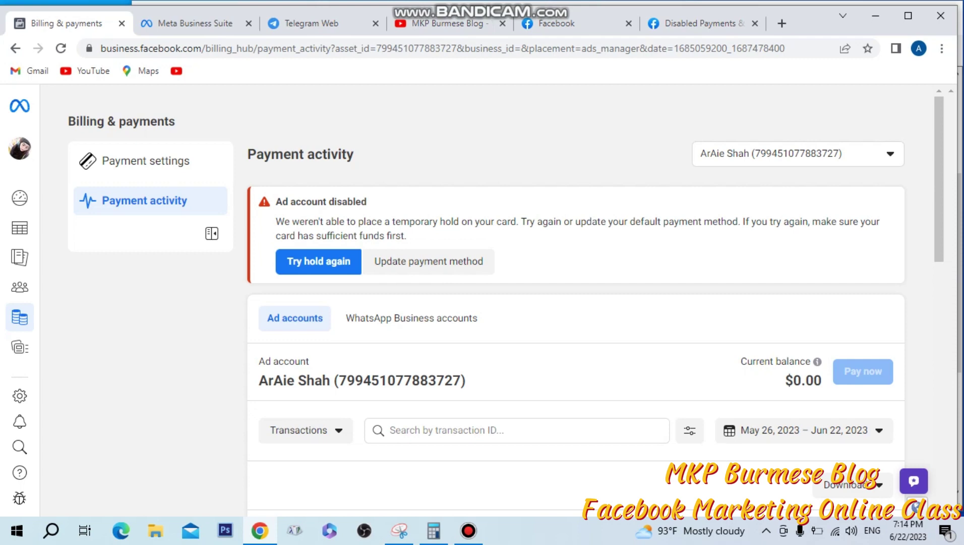
scroll(575, 303, "down", 3)
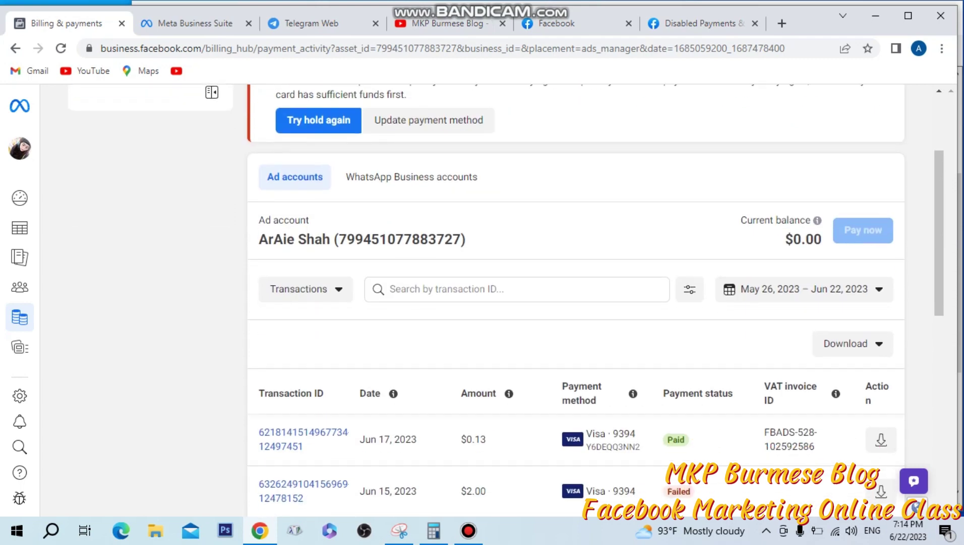
scroll(575, 303, "up", 3)
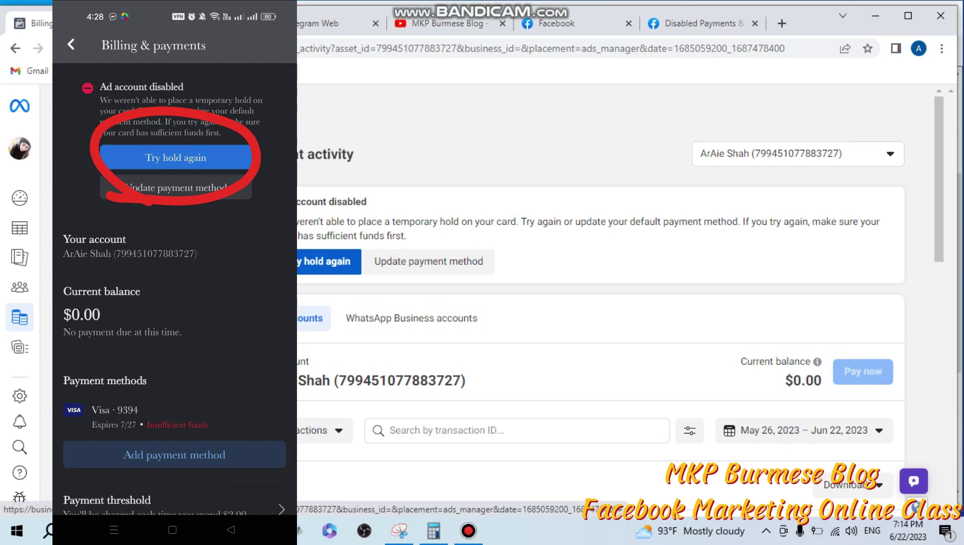
scroll(620, 303, "down", 3)
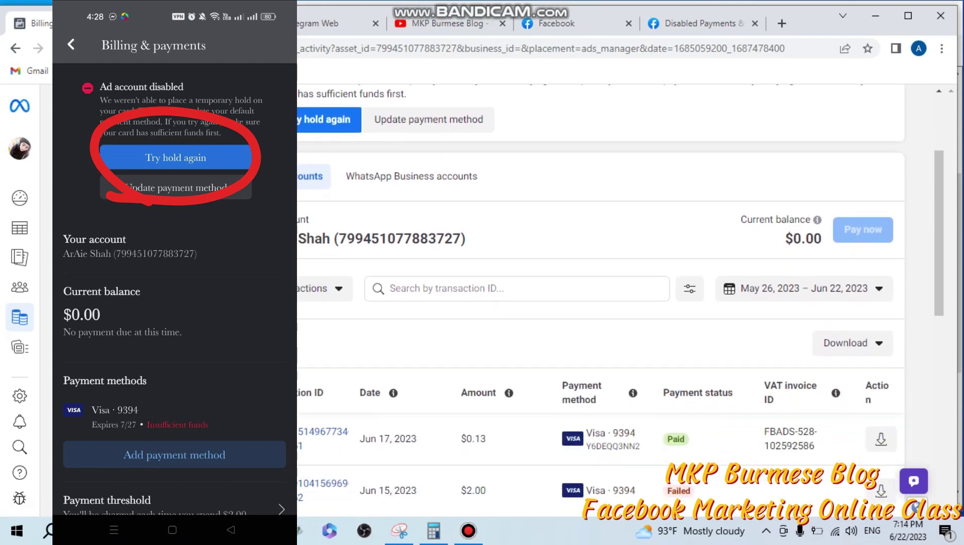
scroll(600, 302, "up", 3)
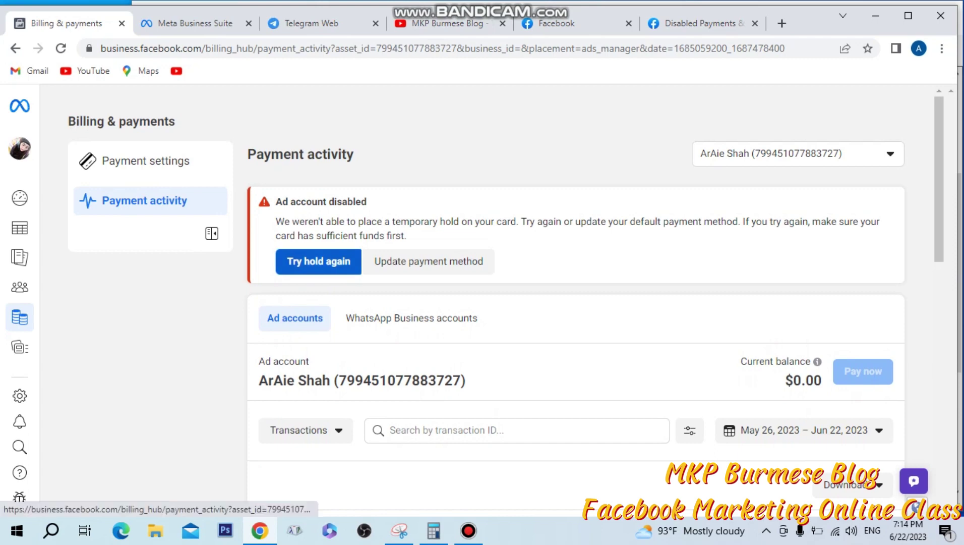
left_click(318, 262)
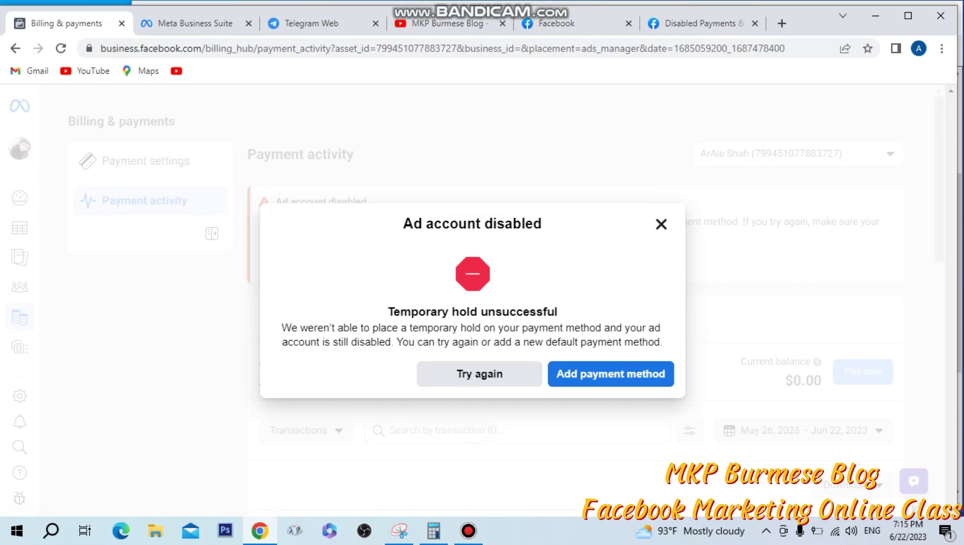
left_click_drag(558, 312, 387, 312)
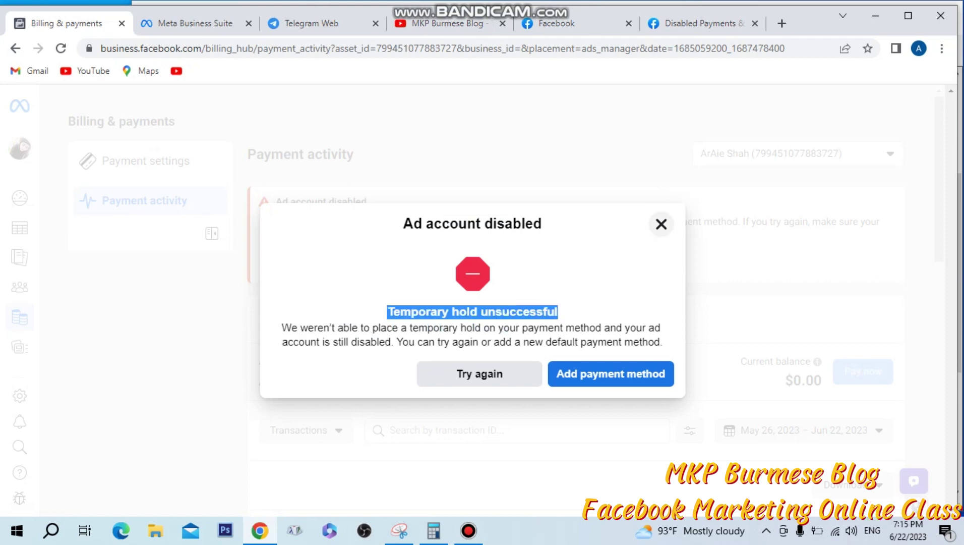
key("Escape")
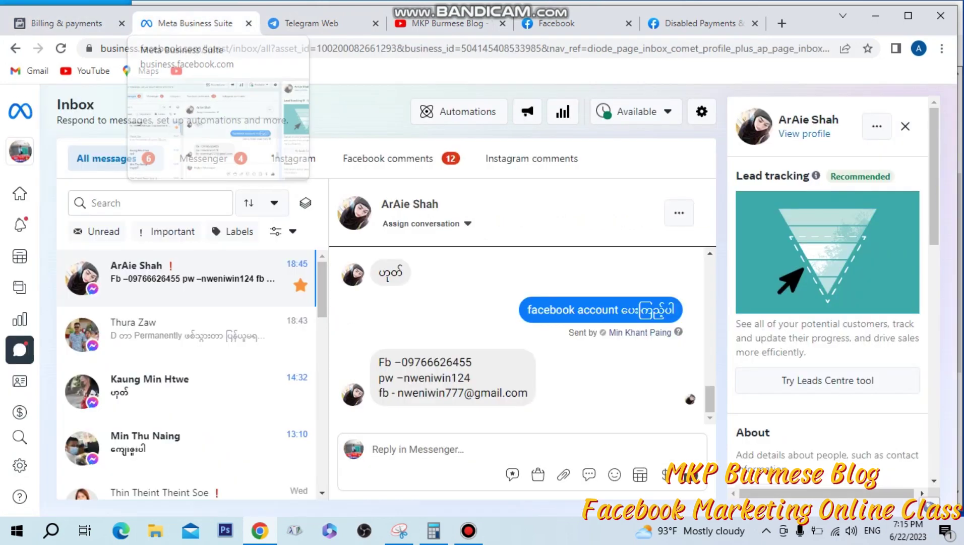
Read through the Meta Business Support conversation on Facebook about the disabled ad account, minimizing the MKP Burmese Blog chat.
left_click(192, 23)
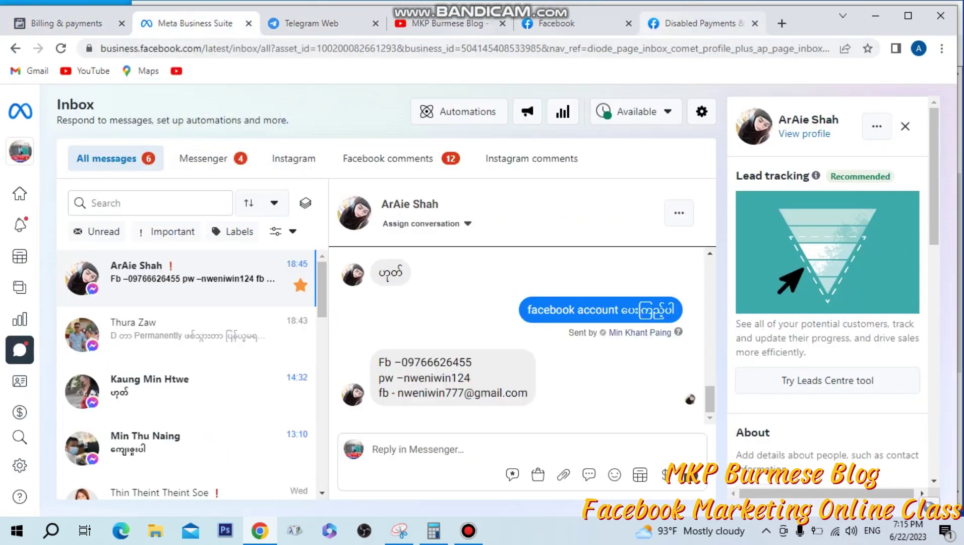
left_click(555, 22)
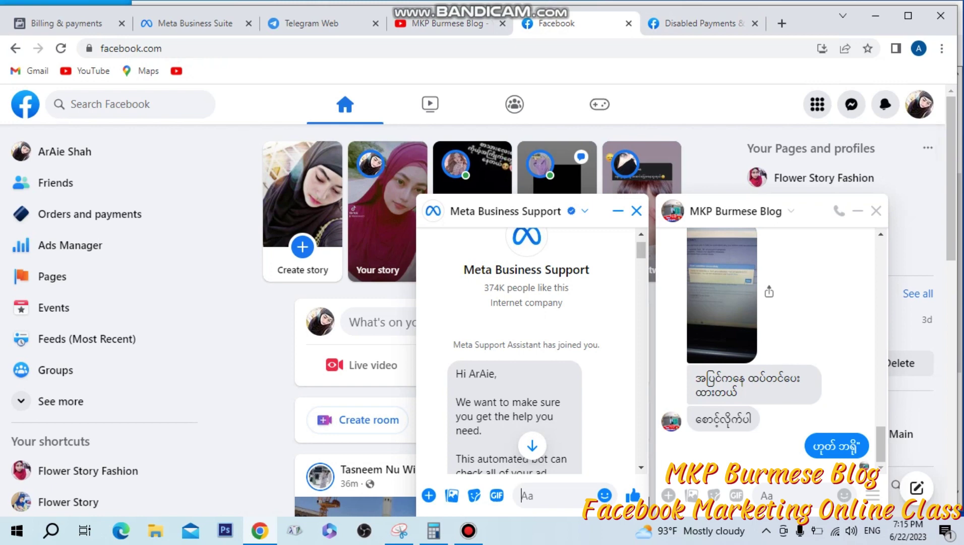
scroll(527, 348, "down", 5)
scroll(527, 348, "down", 10)
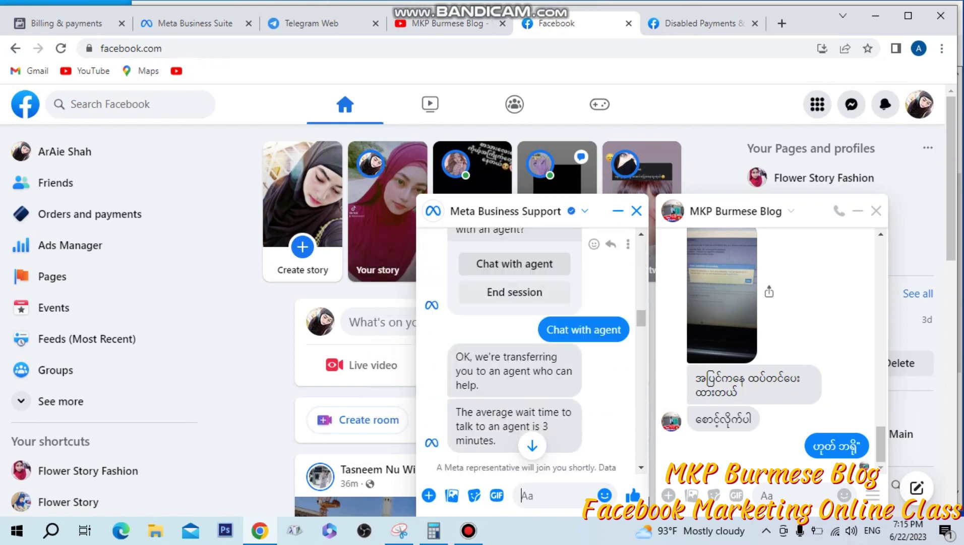
scroll(527, 353, "down", 6)
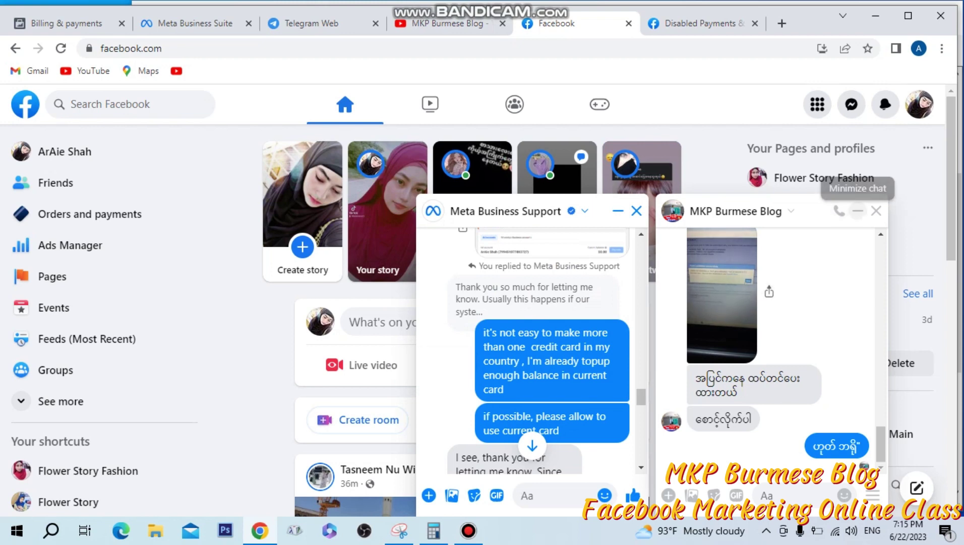
left_click(858, 211)
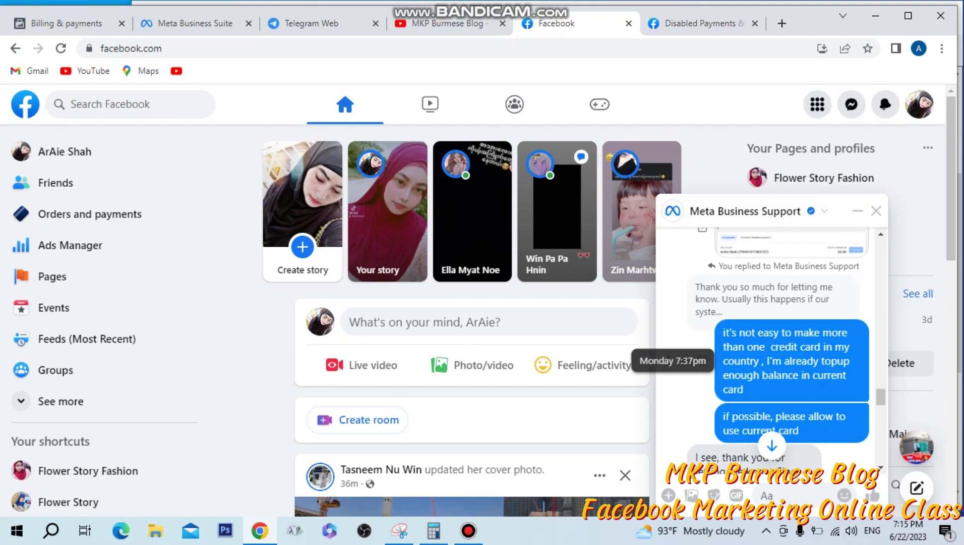
scroll(772, 353, "down", 5)
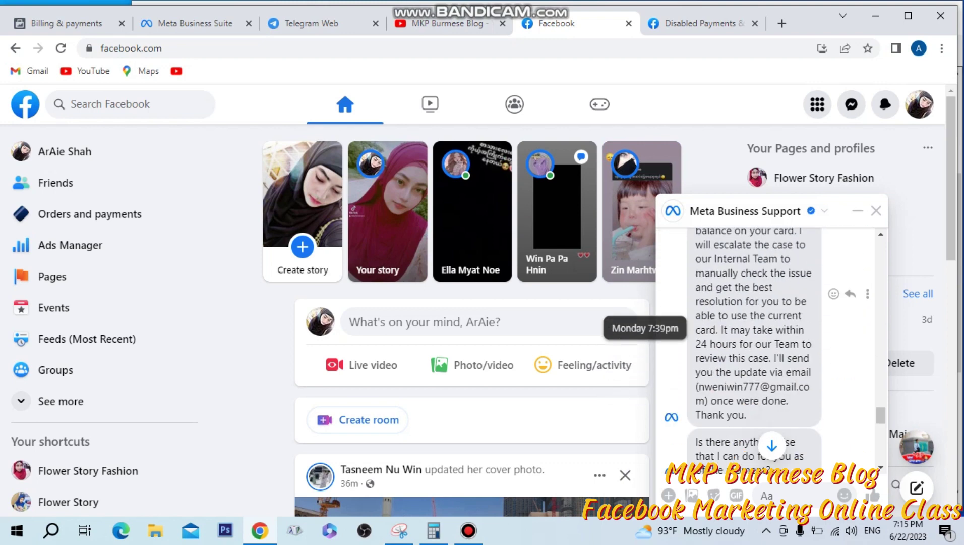
scroll(719, 354, "down", 3)
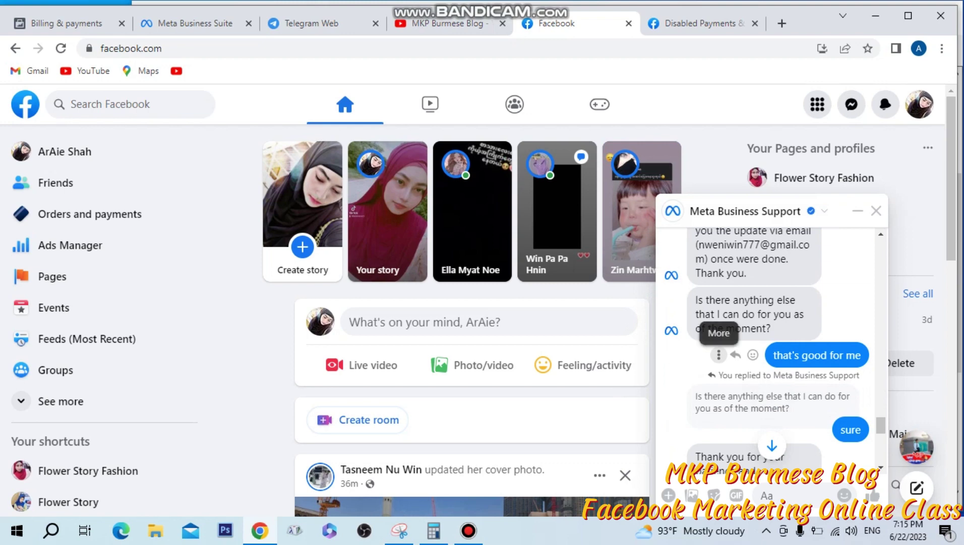
scroll(719, 355, "up", 3)
scroll(731, 328, "down", 3)
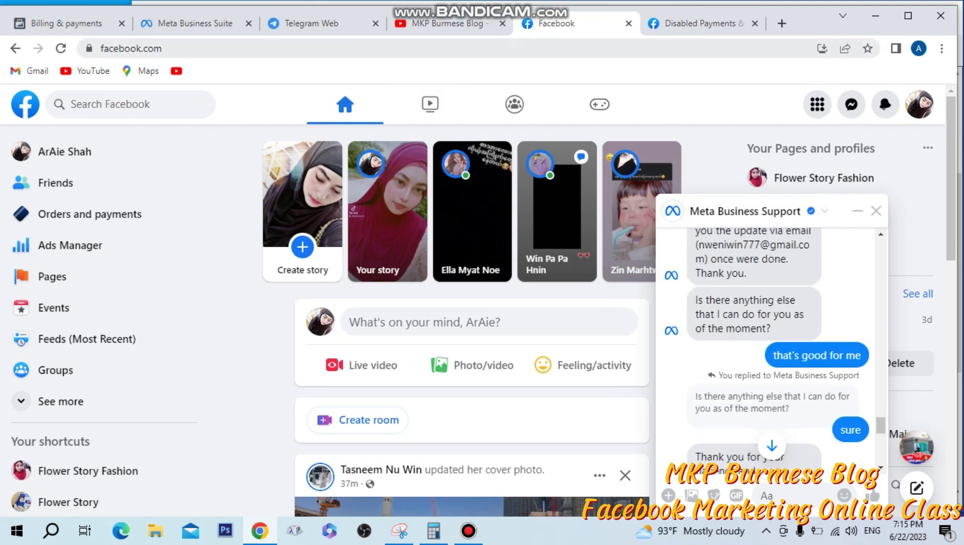
Check the ad account's support case status in the Billing & payments help, then close it.
left_click(66, 23)
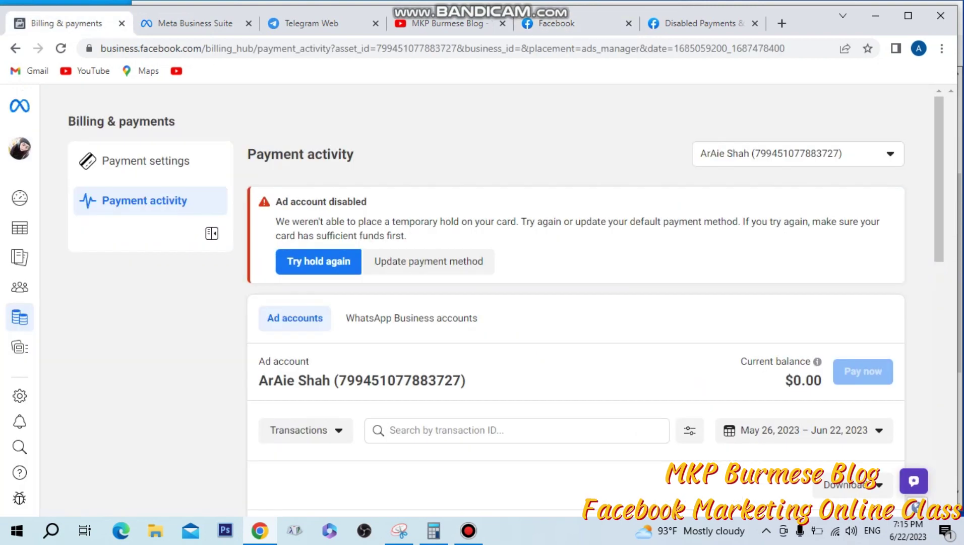
mouse_move(20, 396)
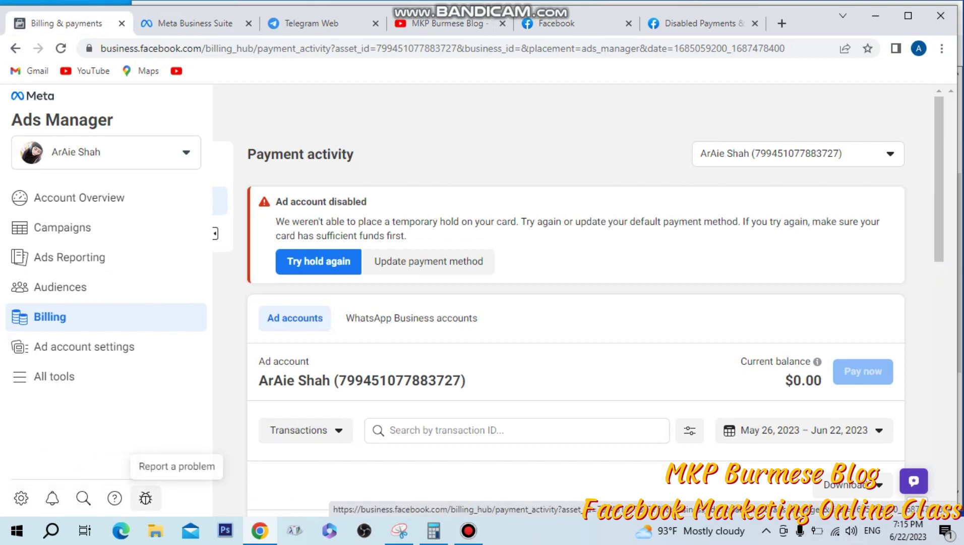
left_click(115, 498)
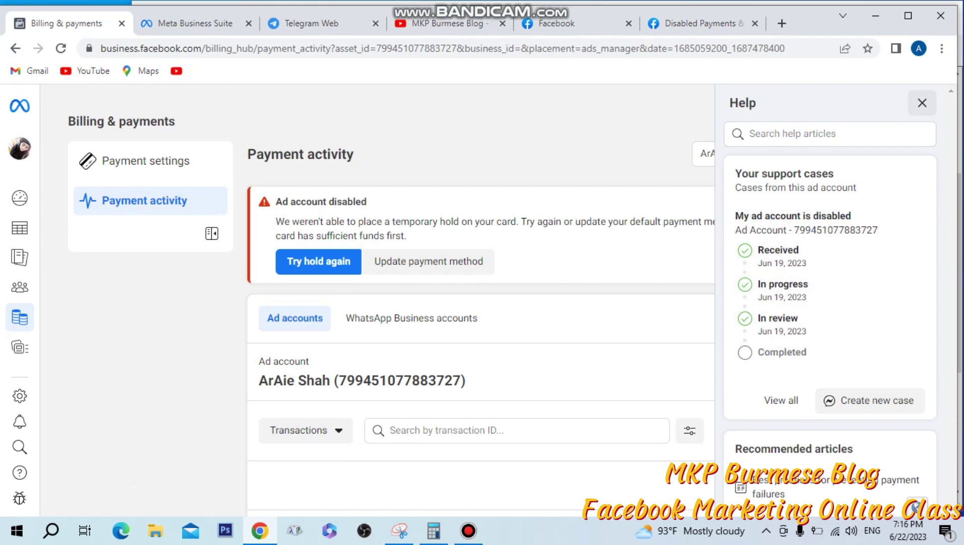
left_click(923, 103)
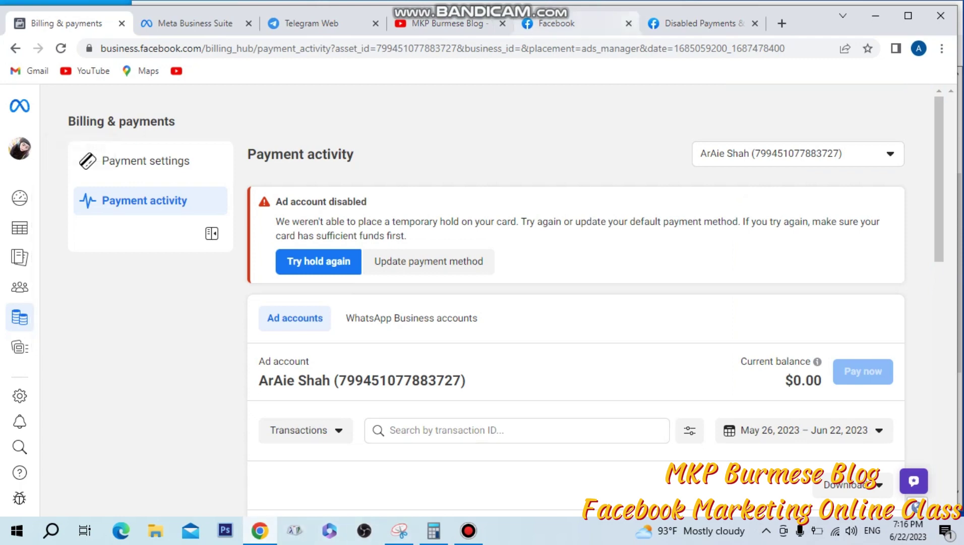
left_click(701, 23)
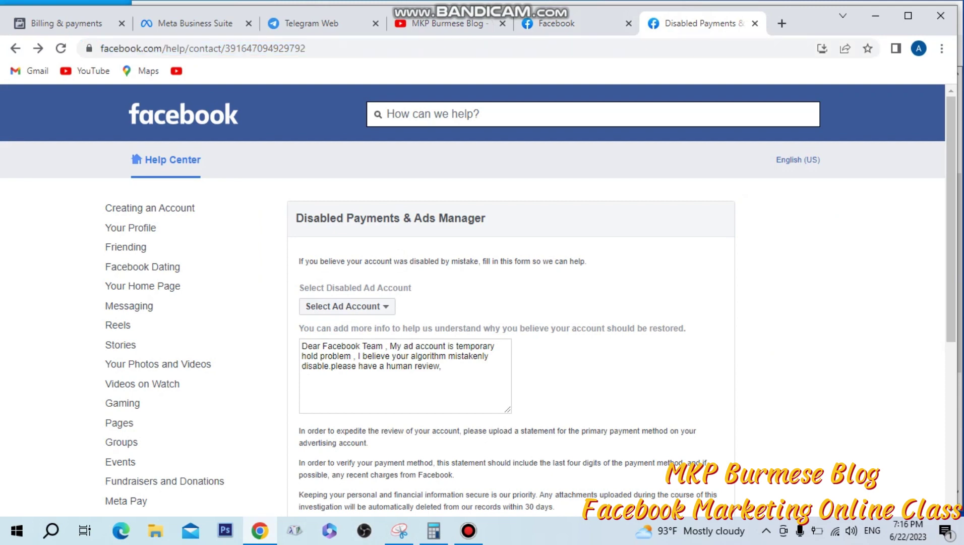
left_click_drag(343, 48, 100, 48)
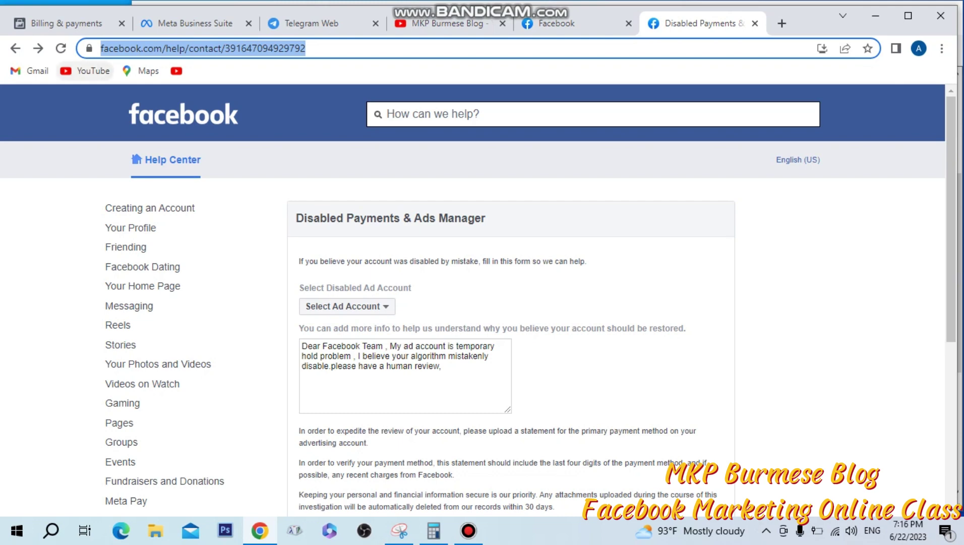
left_click(278, 48)
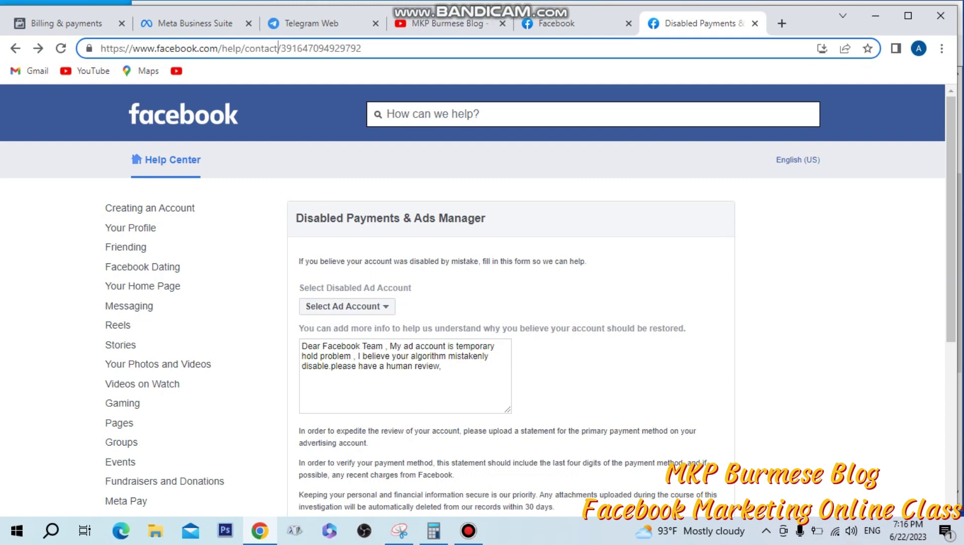
left_click(347, 306)
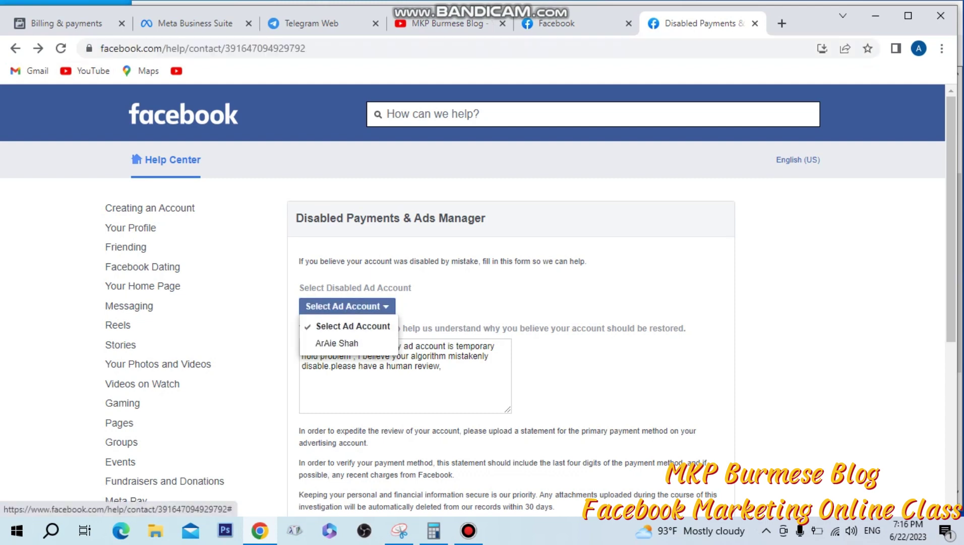
left_click(338, 343)
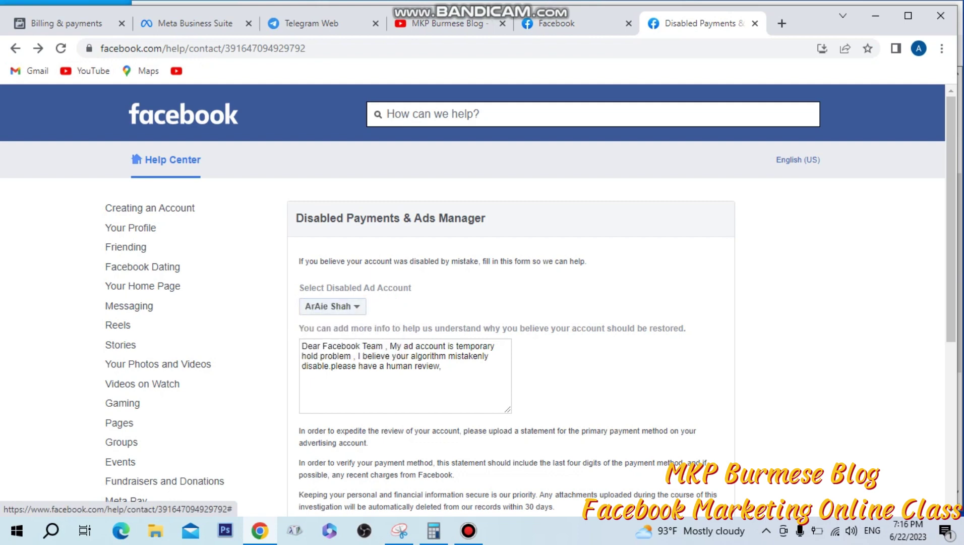
Review the appeal message requesting a human review and the statement upload section of the form.
scroll(338, 343, "down", 2)
left_click_drag(441, 295, 302, 275)
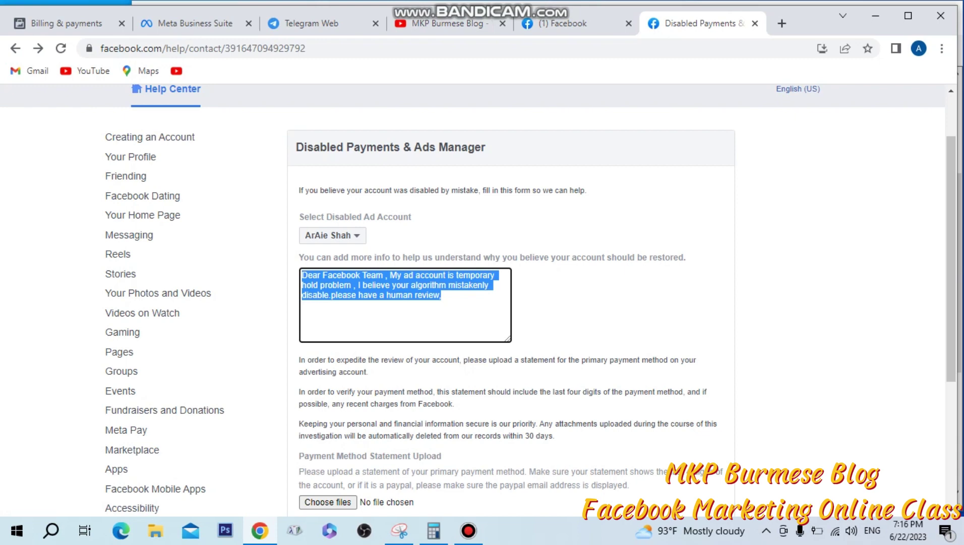
left_click(441, 295)
scroll(504, 303, "down", 3)
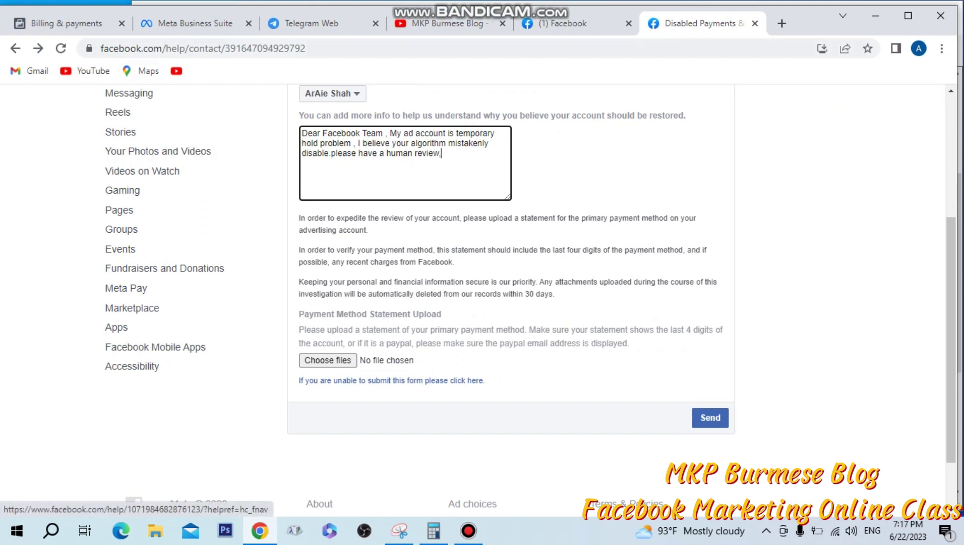
Capture a rectangular snip of the Payment activity page with the ad account disabled notice using Snipping Tool.
left_click(66, 23)
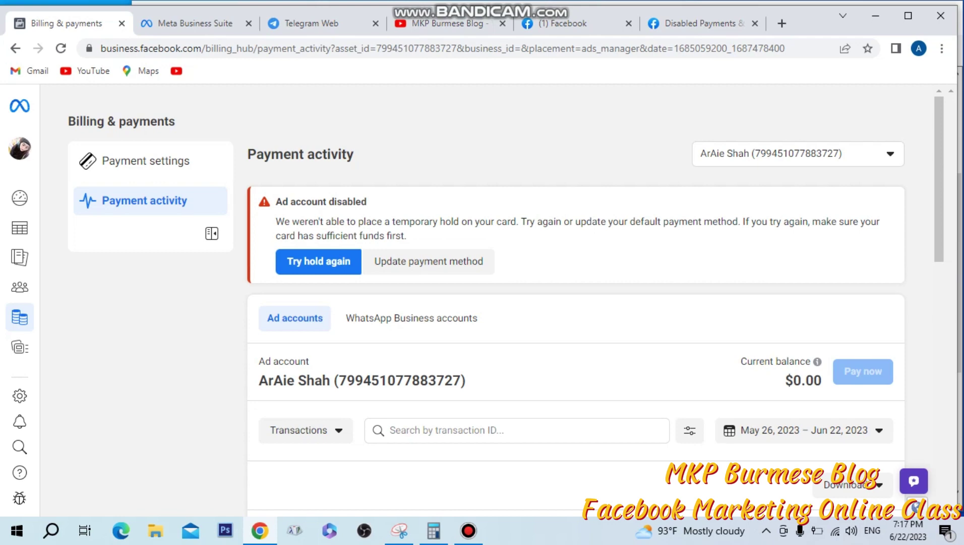
left_click(399, 530)
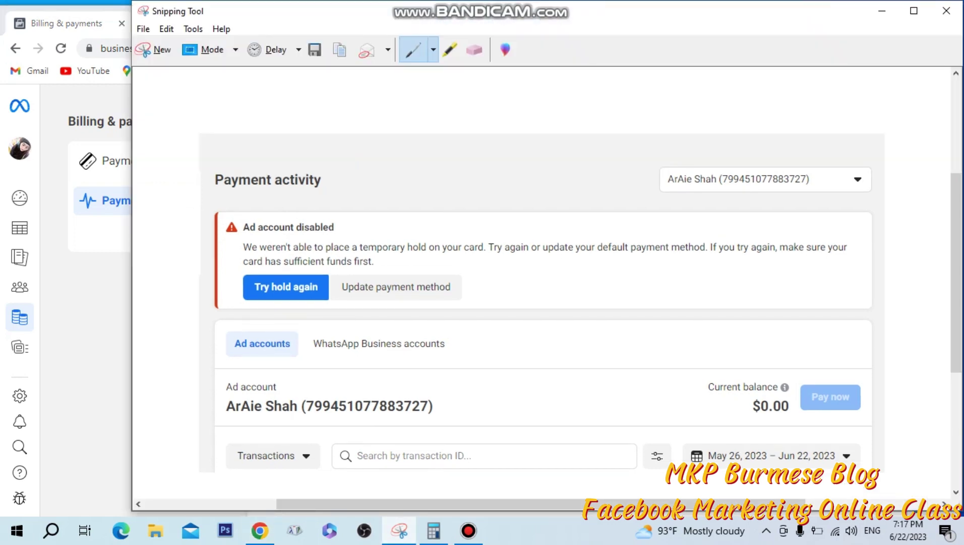
left_click(153, 50)
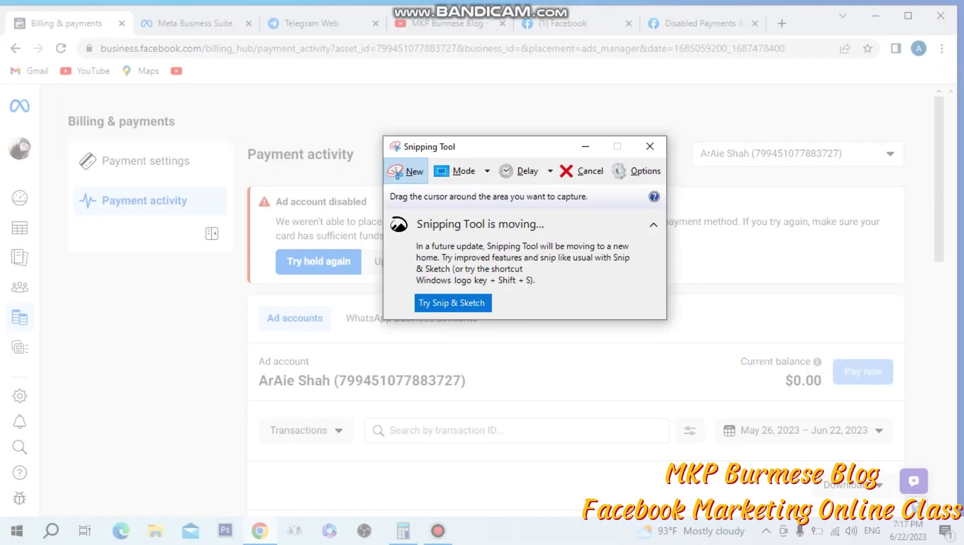
left_click_drag(216, 115, 895, 465)
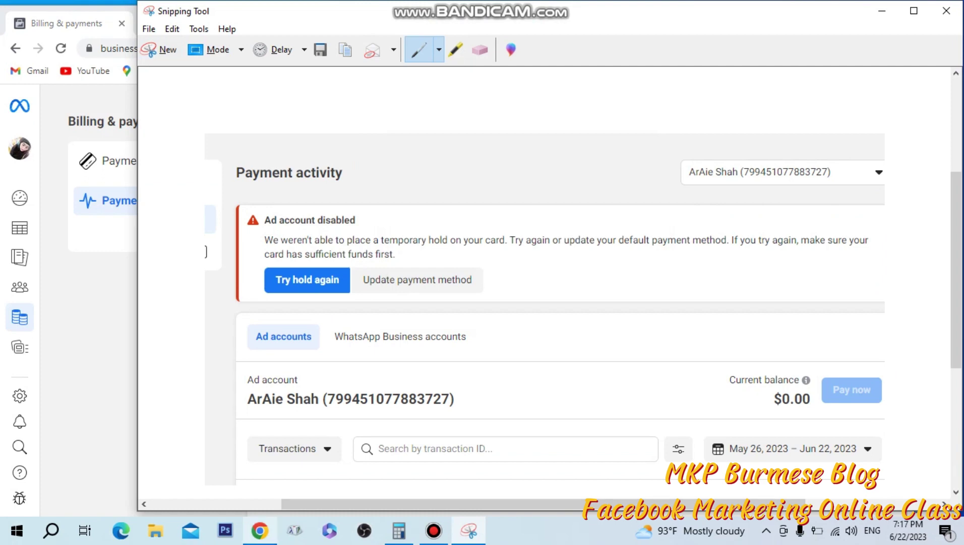
Return to Chrome and attach Capture.PNG from the Downloads folder as the payment method statement on the Disabled Payments & Ads Manager form.
left_click(260, 530)
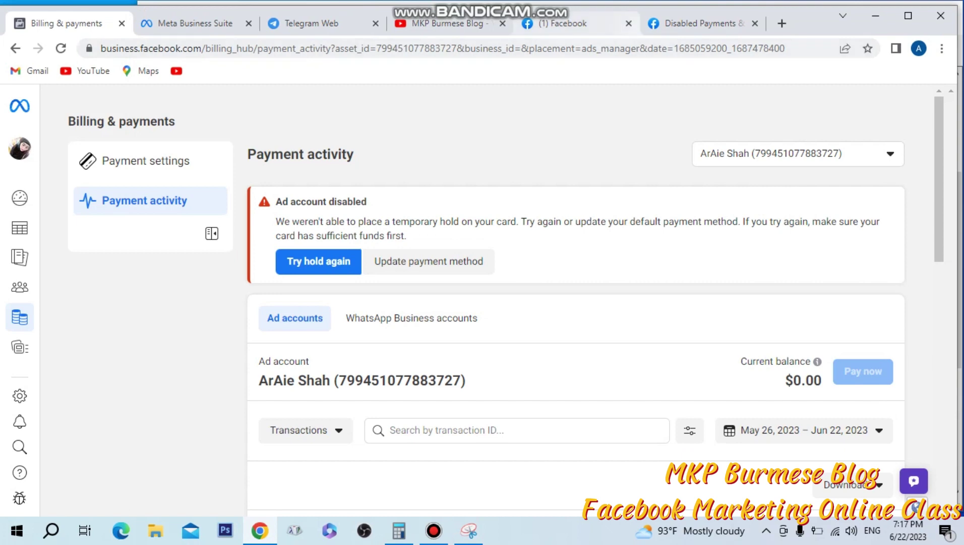
left_click(696, 23)
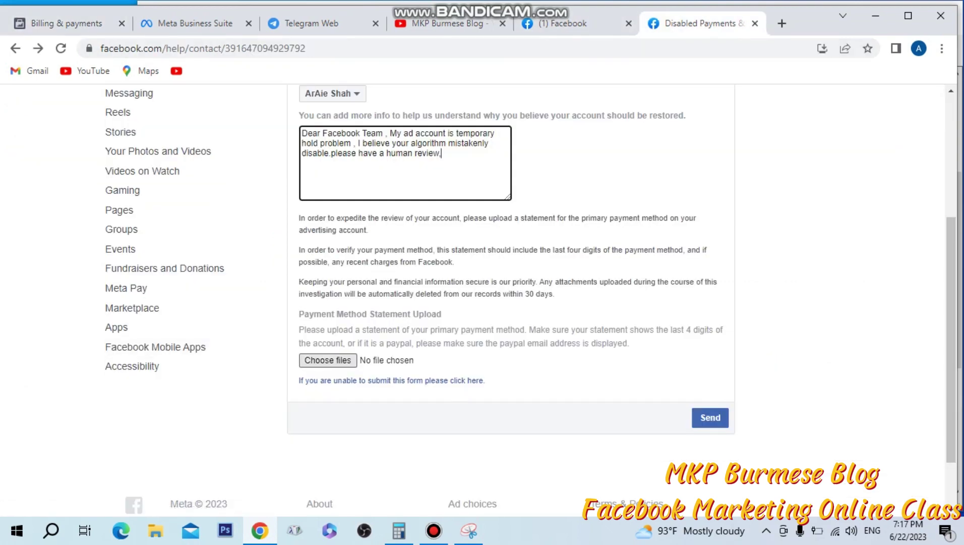
left_click(327, 360)
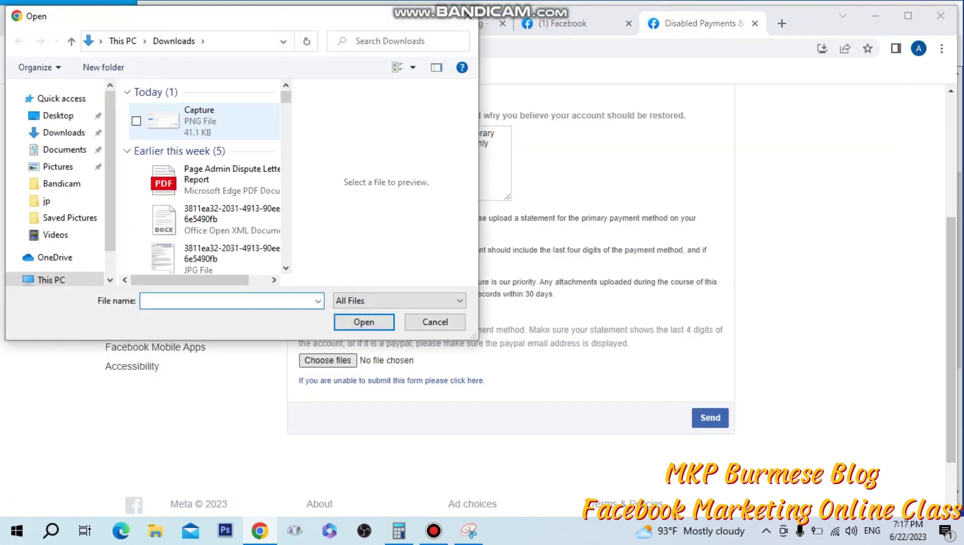
left_click(202, 121)
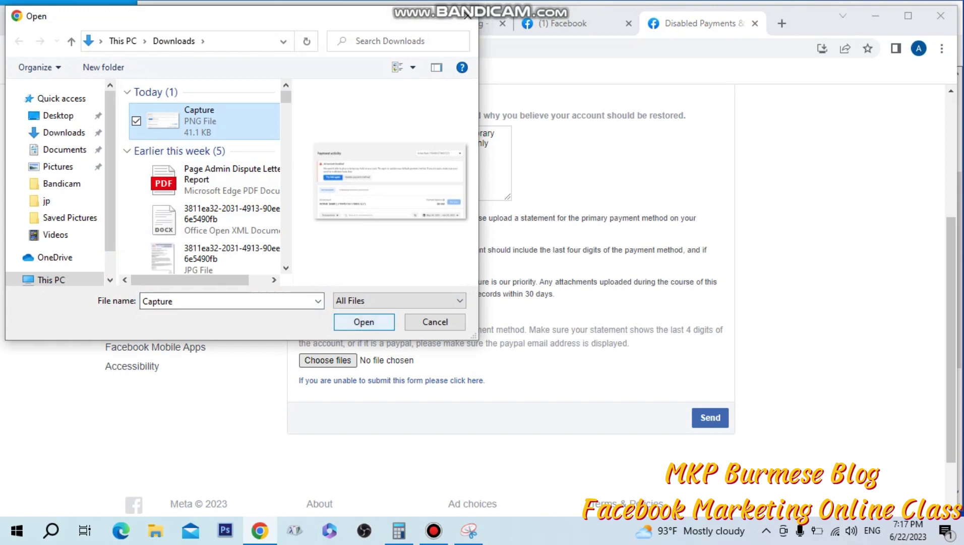
left_click(364, 322)
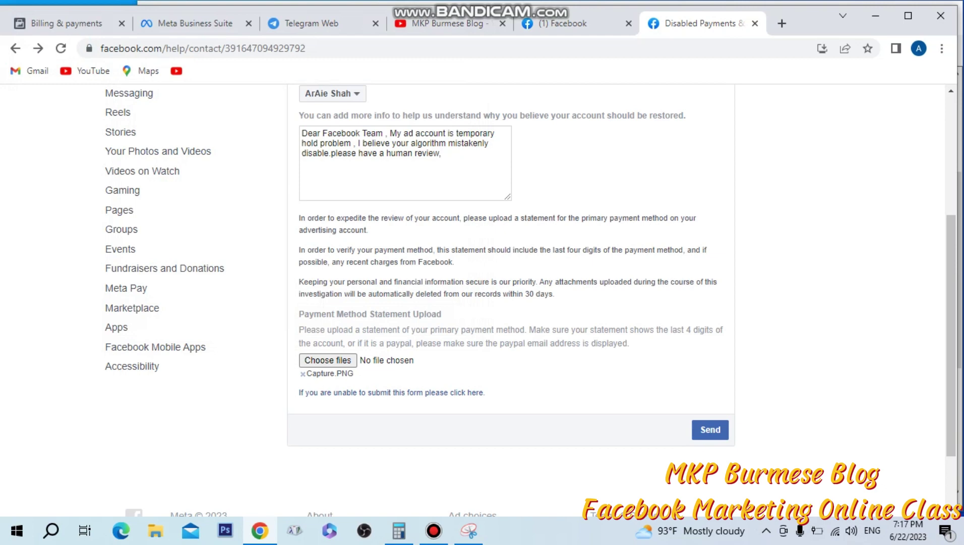
Review the completed Disabled Payments & Ads Manager form, checking the selected ad account, the appeal message and the attached file.
scroll(151, 249, "up", 4)
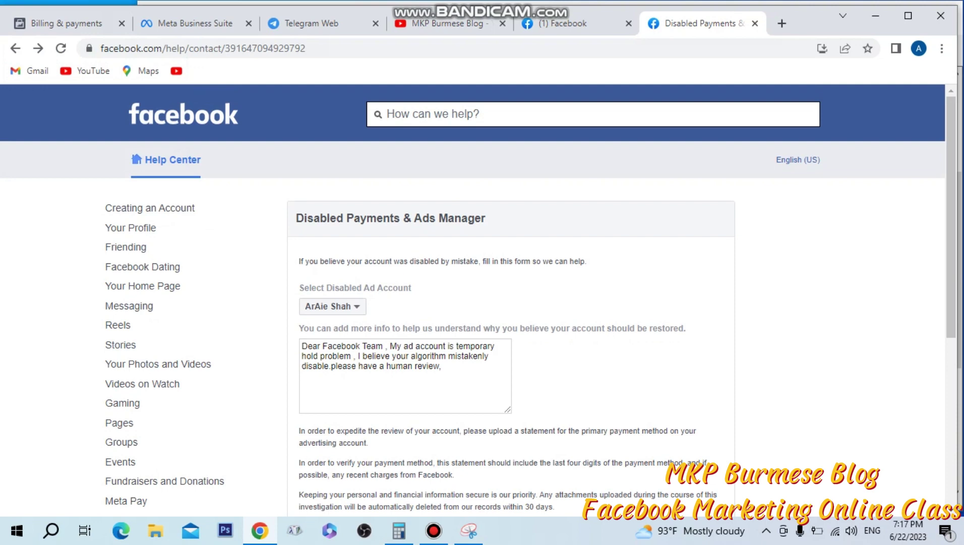
scroll(511, 302, "down", 3)
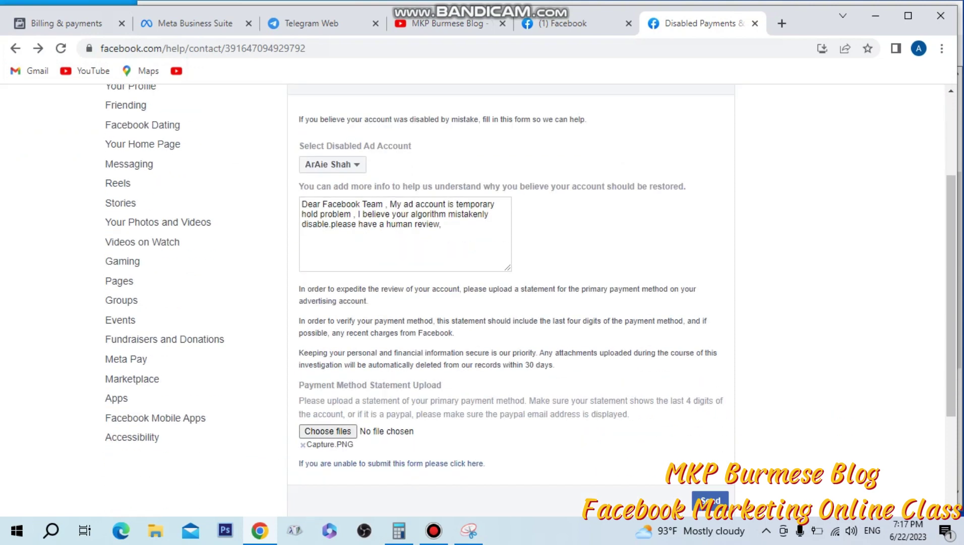
scroll(511, 302, "up", 1)
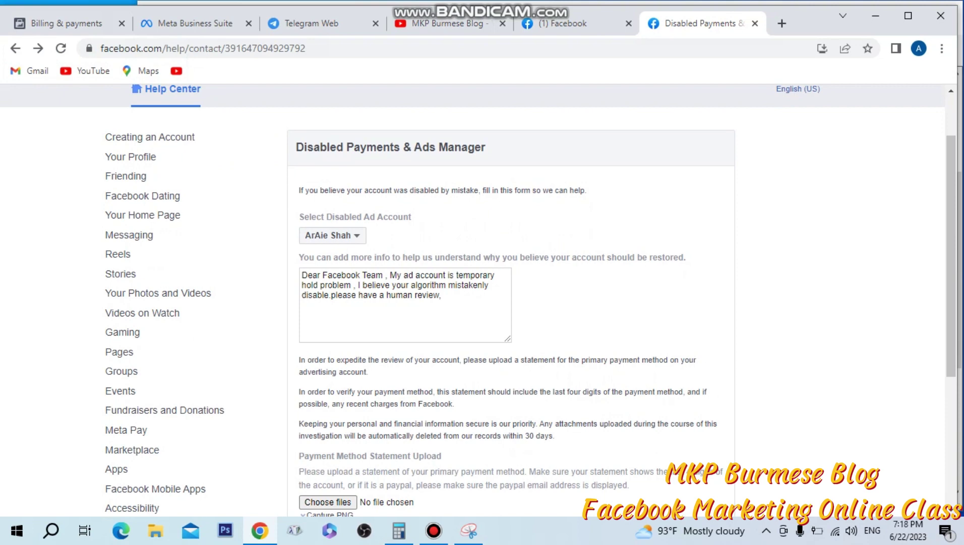
scroll(504, 302, "down", 3)
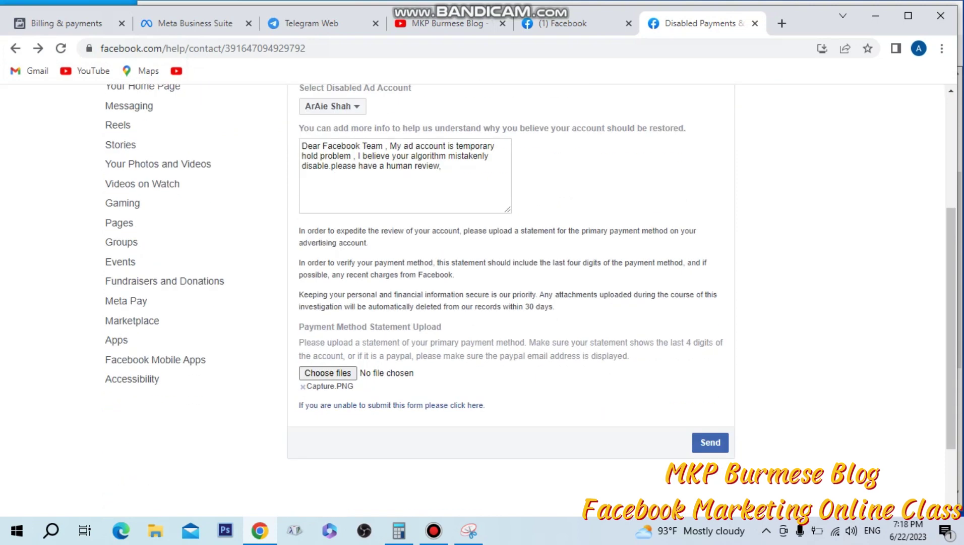
scroll(504, 303, "up", 4)
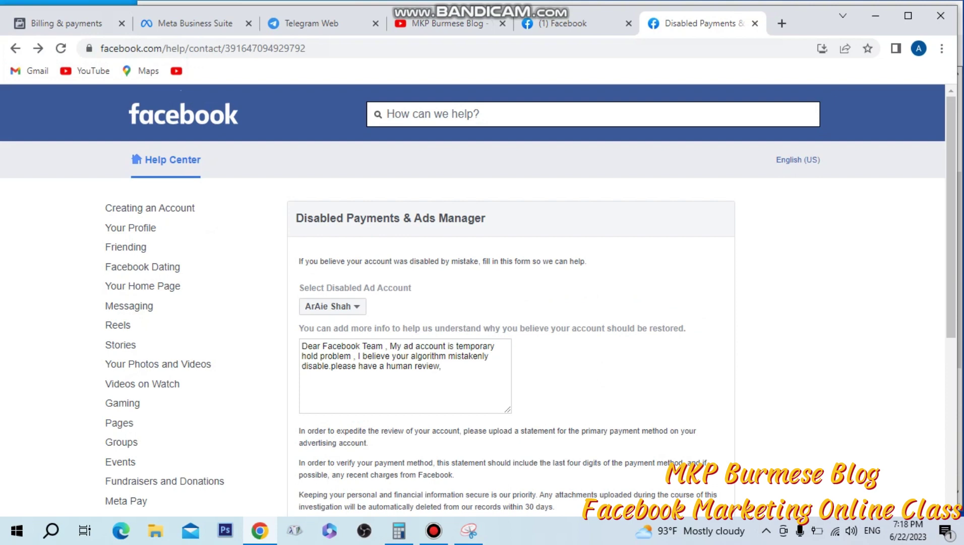
scroll(479, 302, "down", 2)
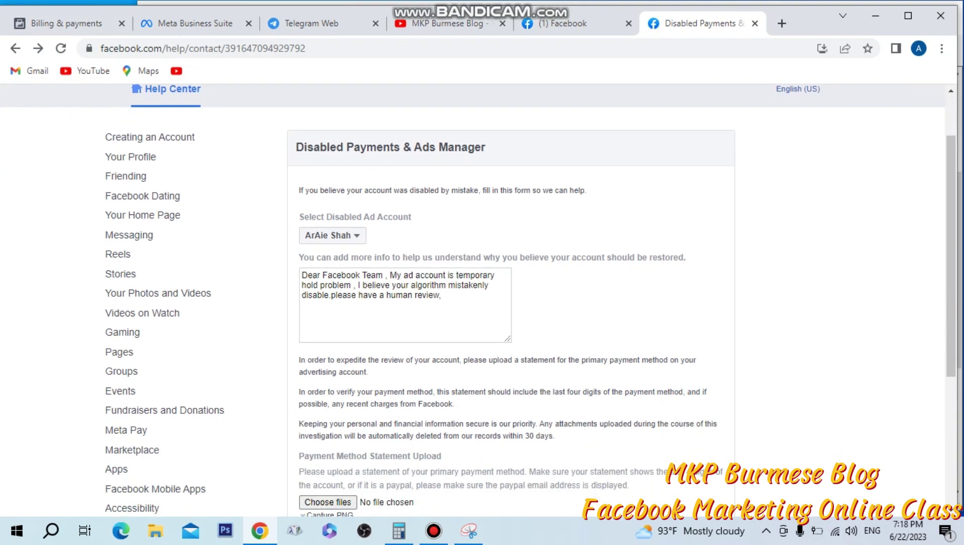
left_click(433, 530)
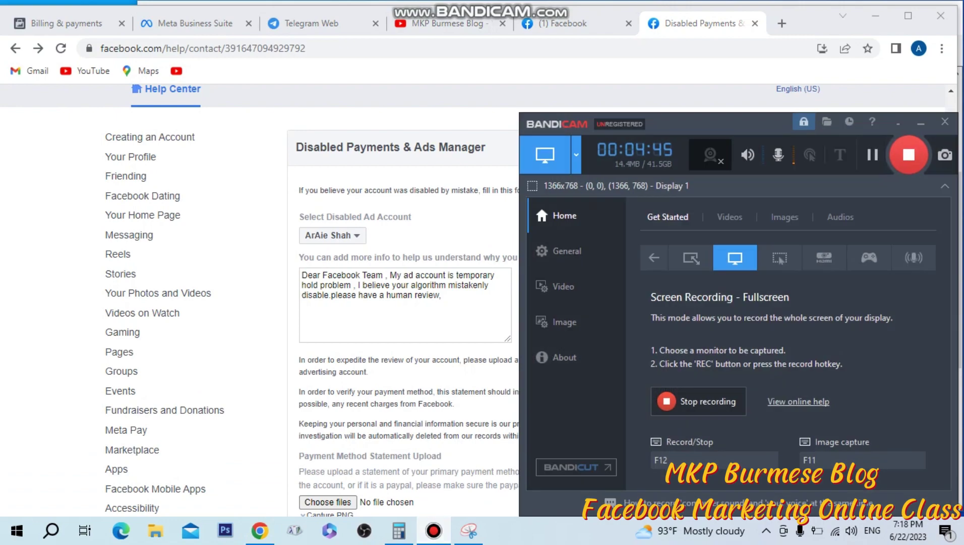